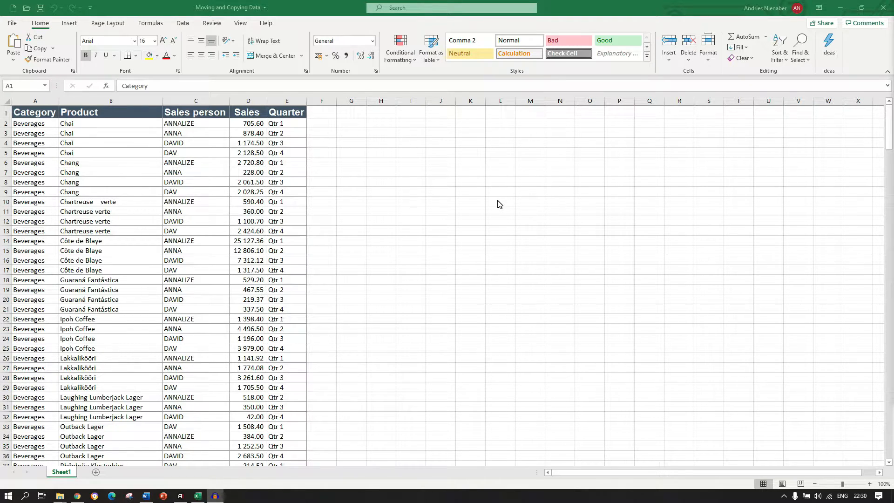
Move the whole sales table, headers included, so that it starts at cell I25, and undo the move
left_click(29, 111)
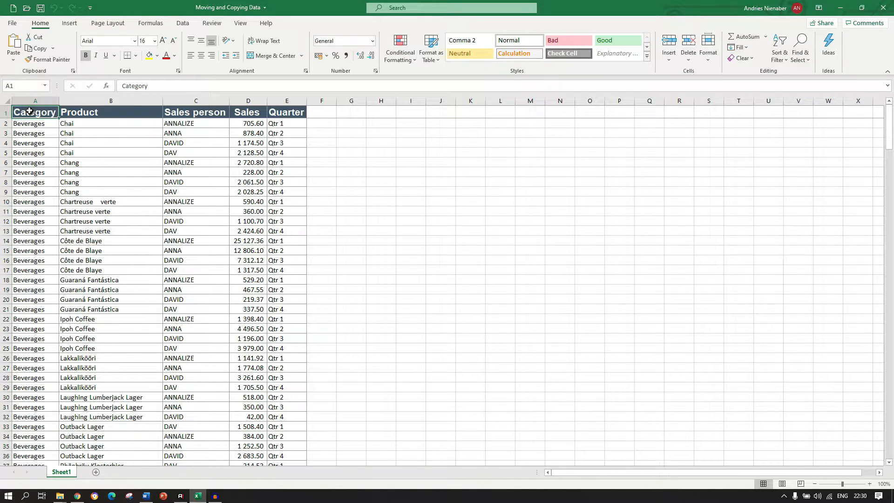
key("ctrl+shift+End")
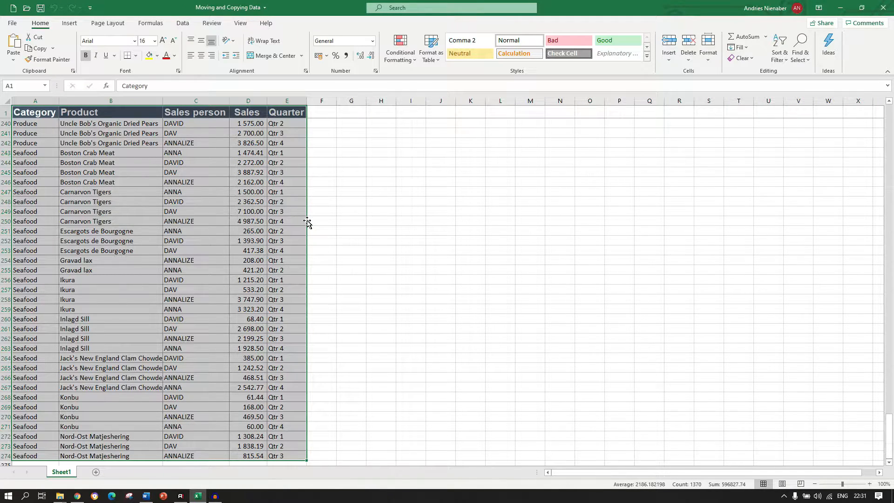
left_click_drag(307, 222, 531, 389)
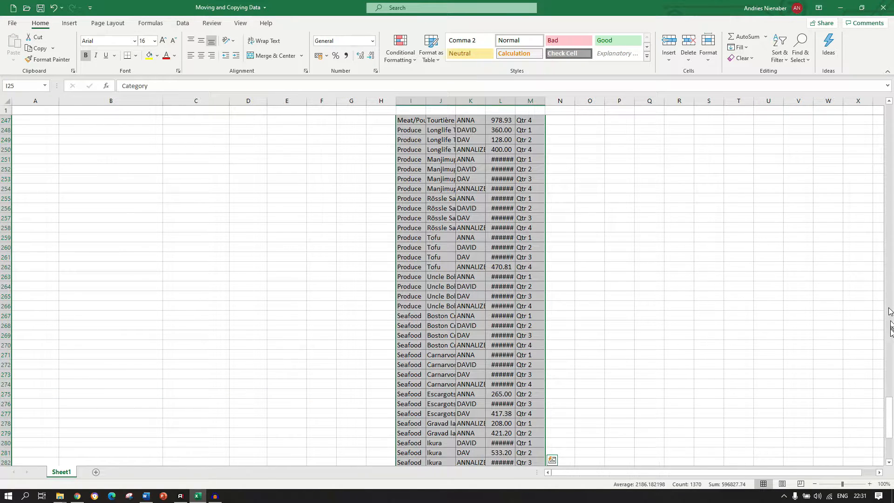
left_click_drag(889, 410, 877, 125)
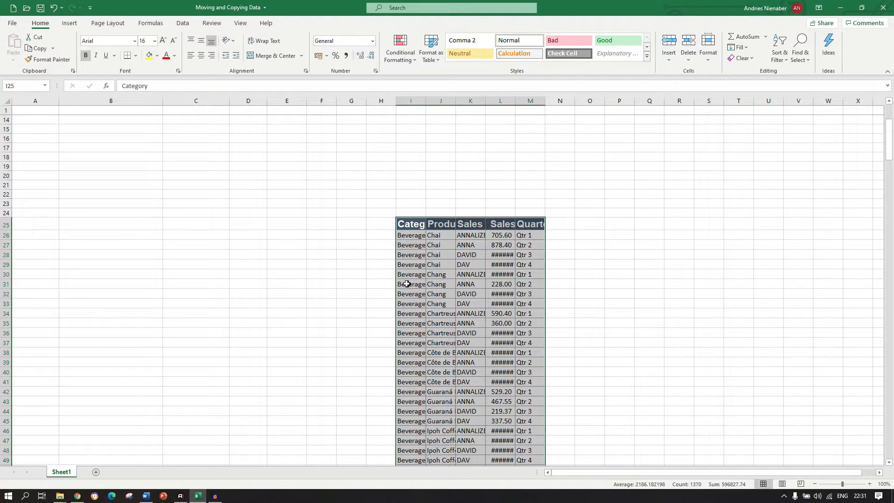
key("ctrl+z")
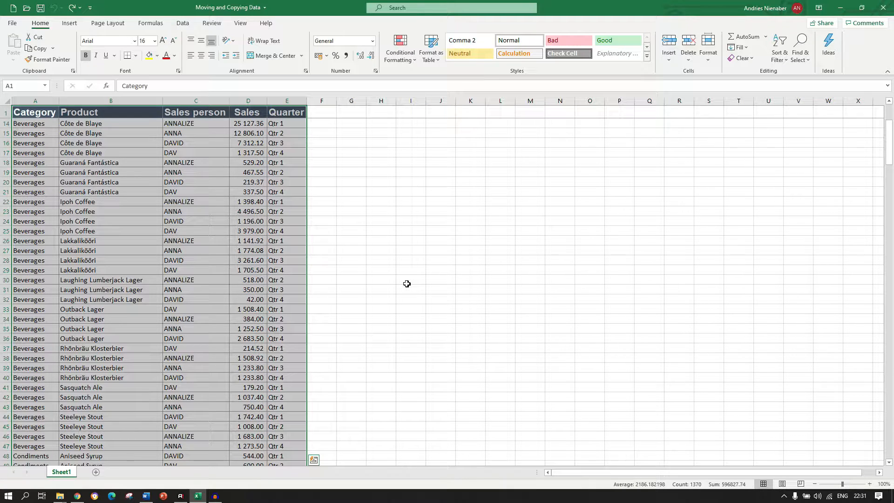
Copy the selected sales table, paste it starting at cell M1, and undo the paste
key("ctrl+x")
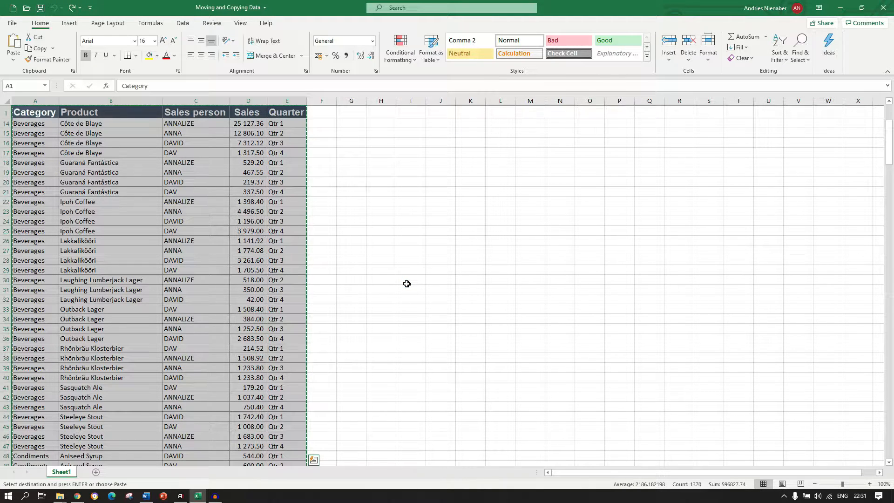
left_click(532, 112)
key("ctrl+v")
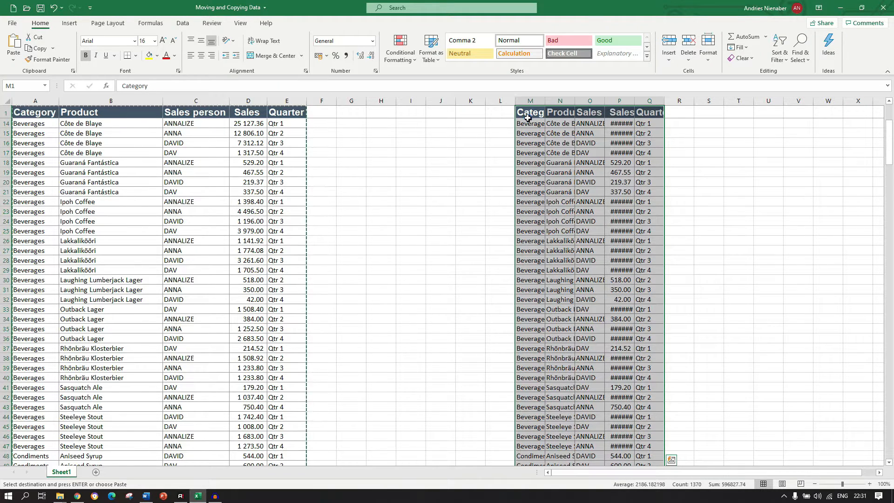
key("ctrl+z")
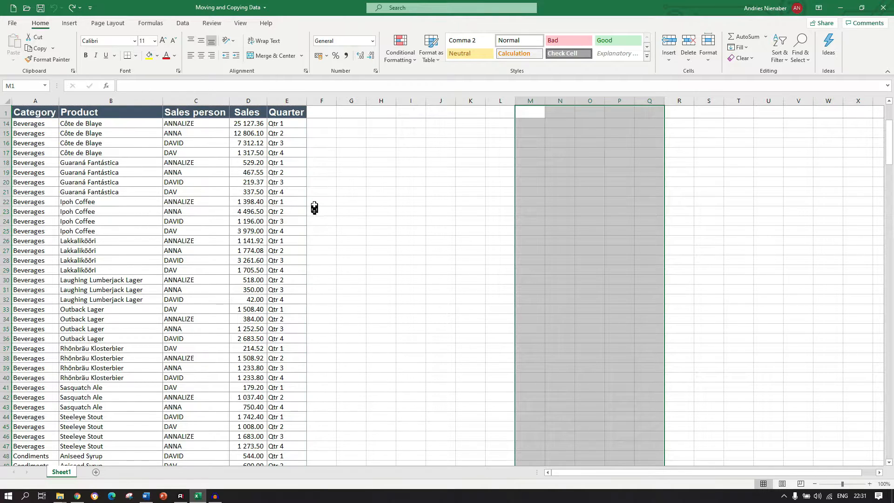
key("Escape")
Cut the whole sales table from A1 to its last cell, paste it at cell J1, and undo the paste
left_click(46, 117)
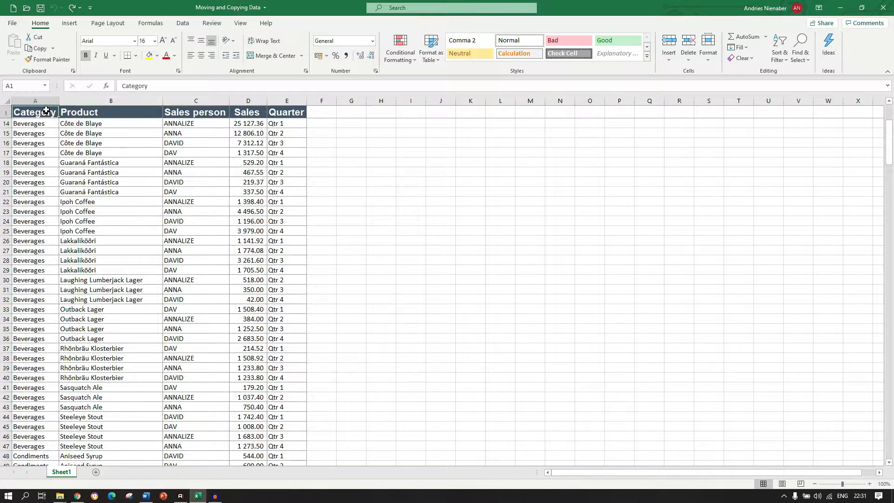
key("ctrl+shift+End")
key("ctrl+c")
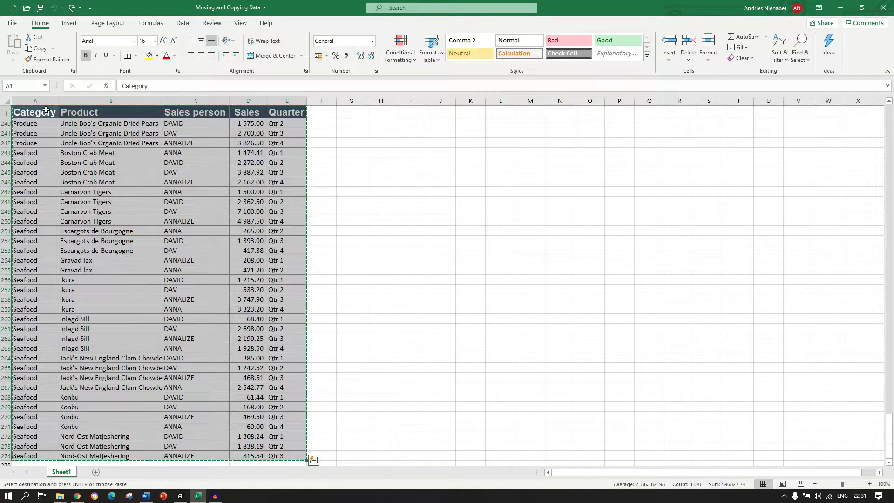
left_click(441, 112)
key("ctrl+v")
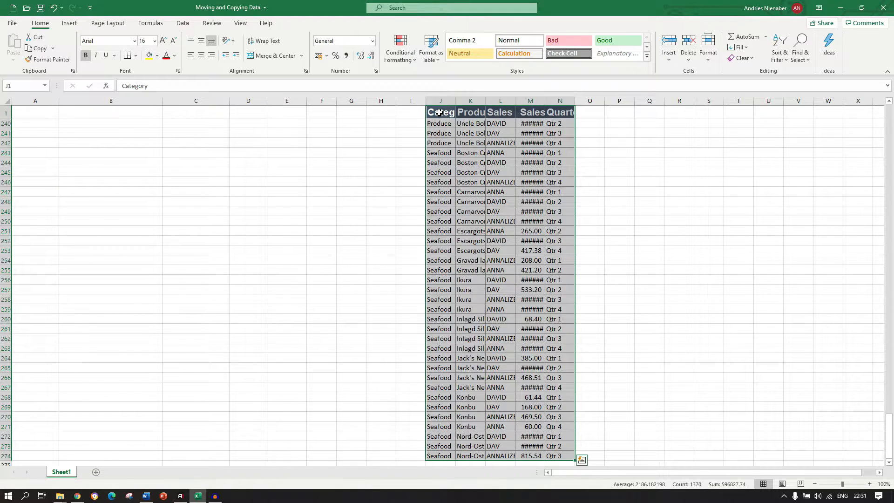
key("ctrl+z")
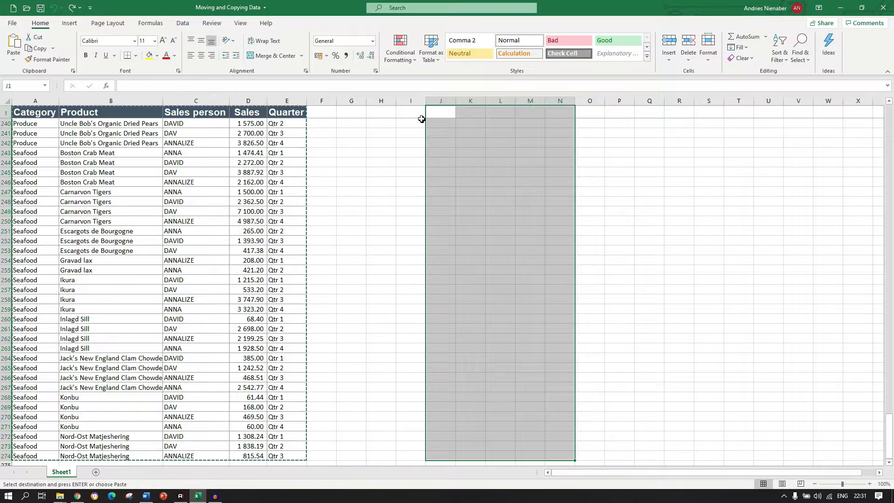
key("Escape")
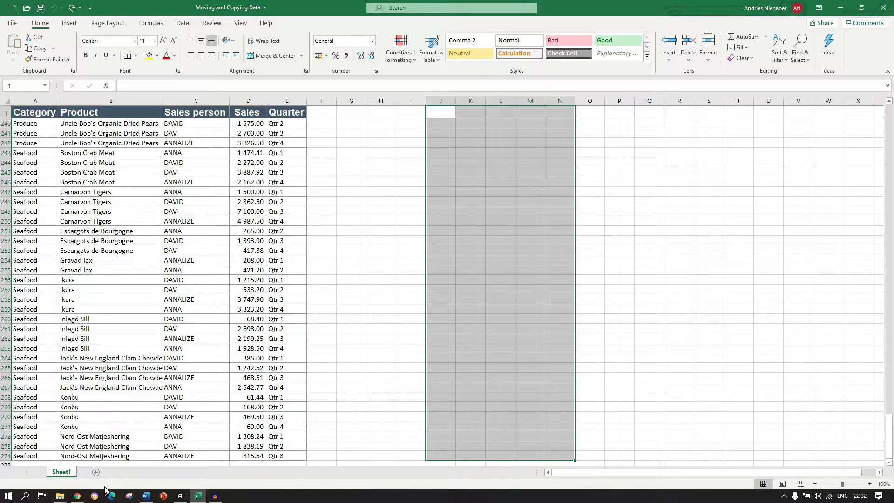
Add a new worksheet and copy the whole sales table from Sheet1 into it, starting at cell A1
left_click(96, 472)
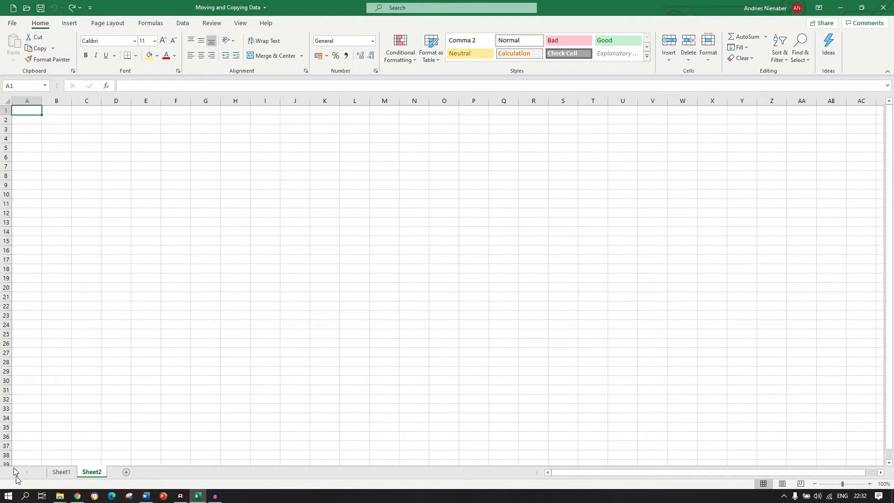
left_click(62, 472)
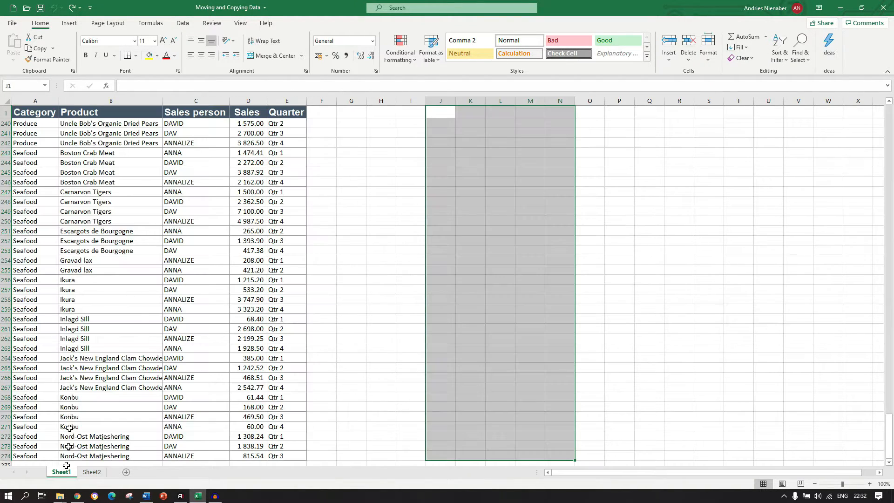
left_click(41, 112)
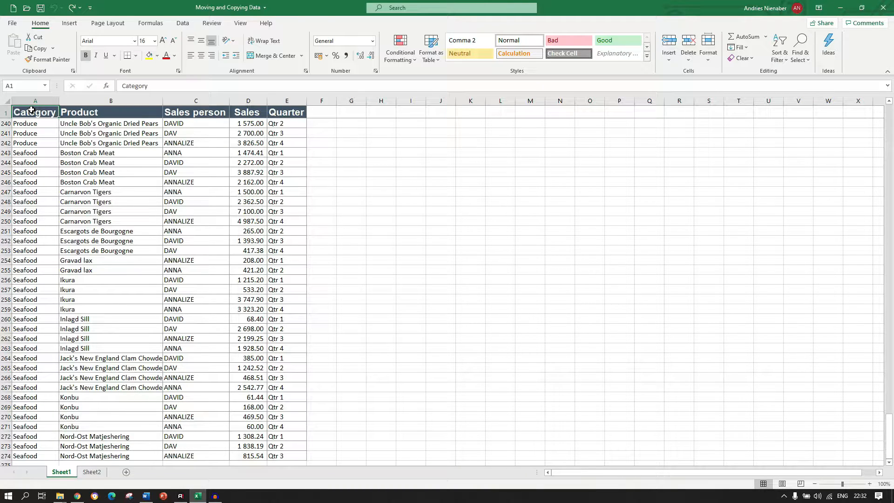
key("ctrl+a")
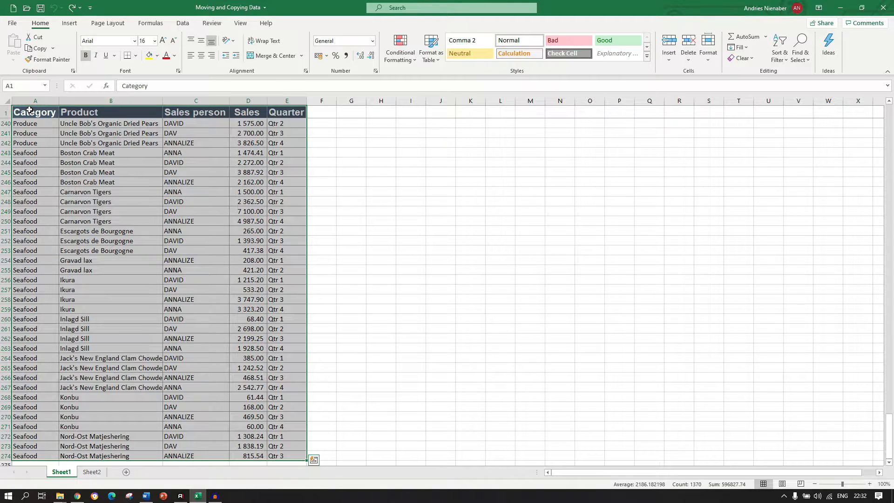
key("ctrl+c")
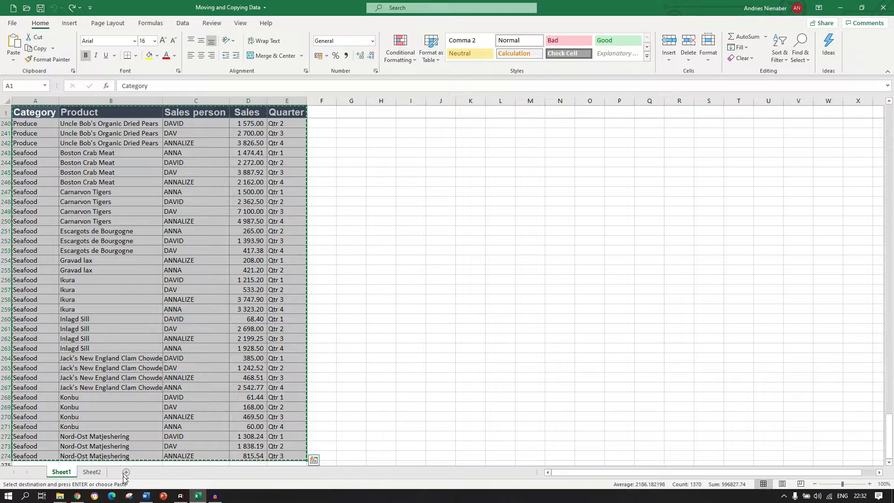
left_click(93, 472)
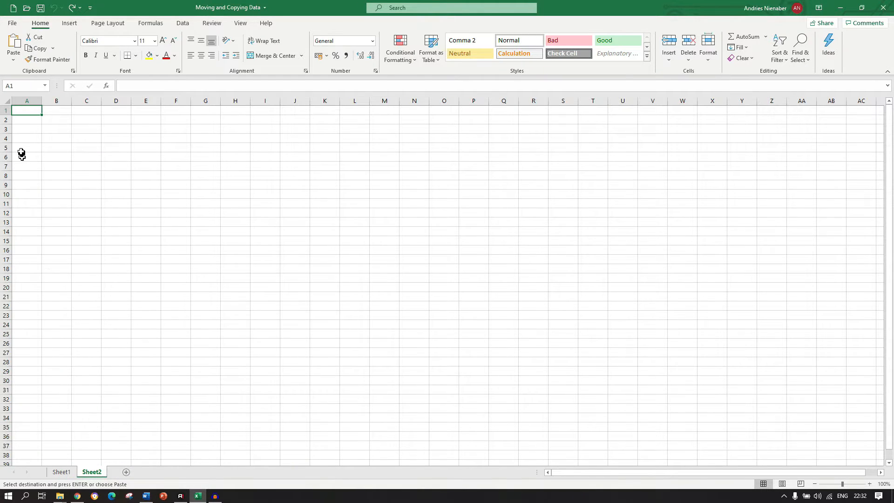
key("ctrl+v")
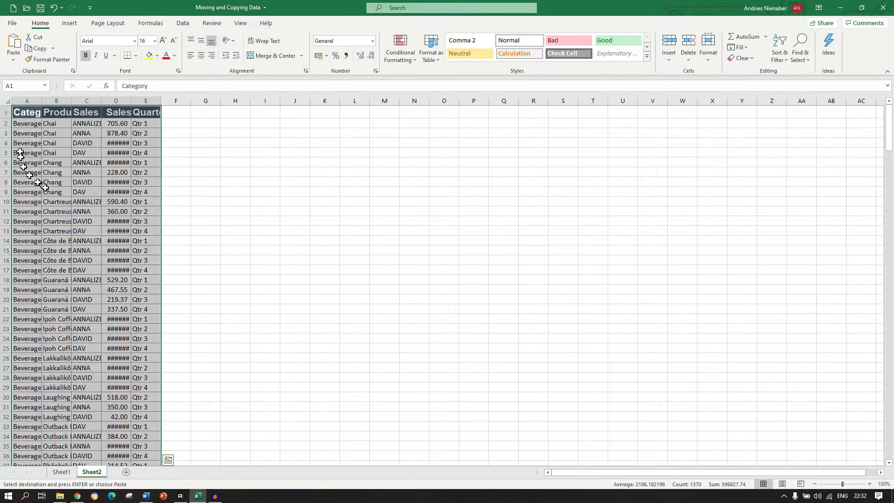
left_click(62, 472)
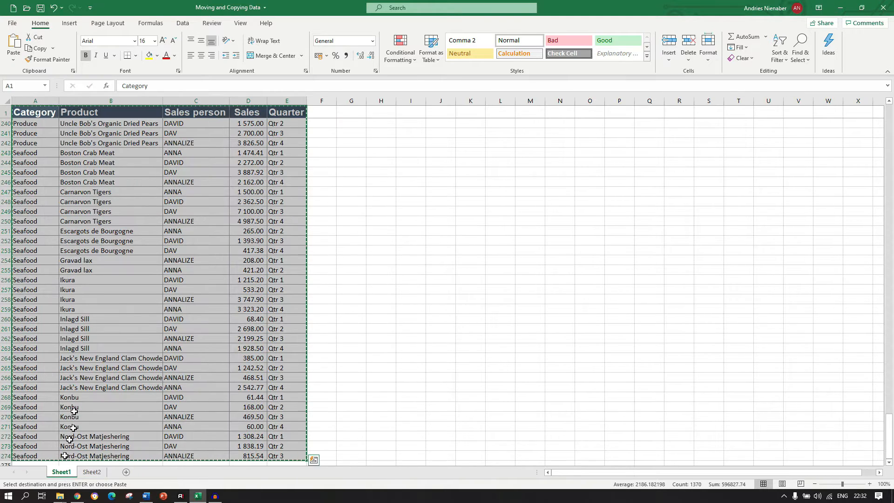
key("Escape")
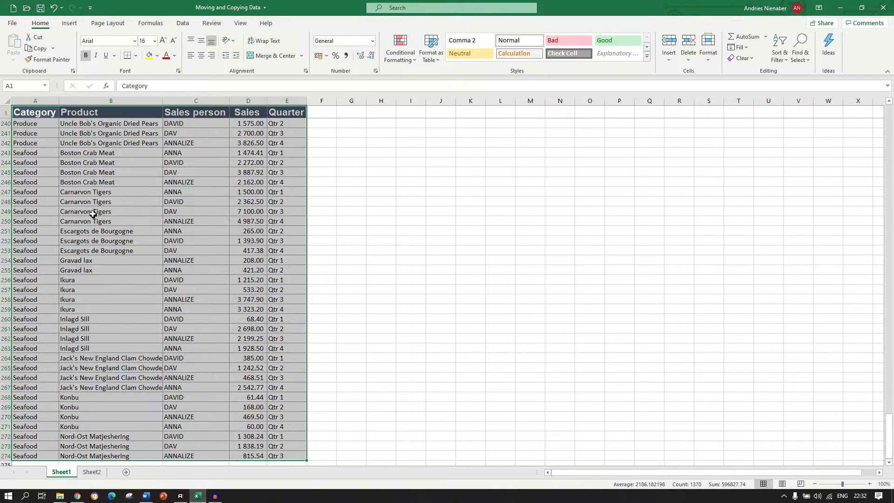
AutoFit the widths of columns A to E on Sheet2 to their contents
left_click(91, 472)
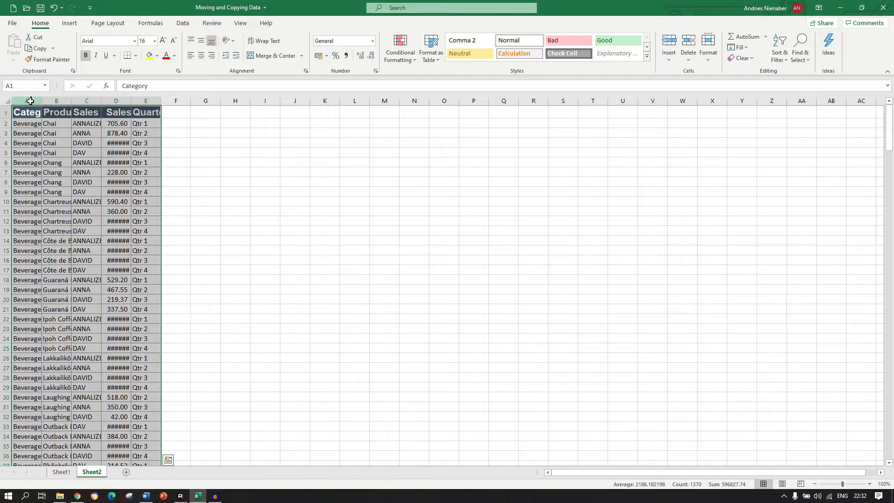
left_click_drag(30, 101, 150, 101)
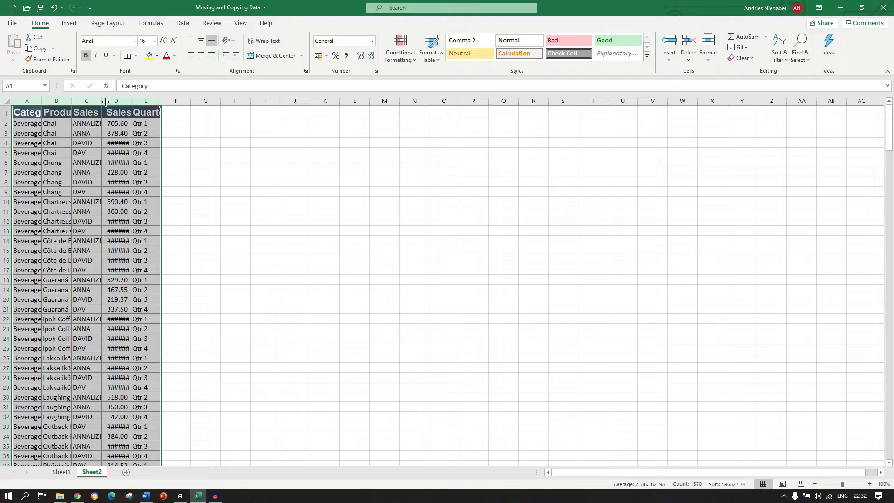
double_click(130, 100)
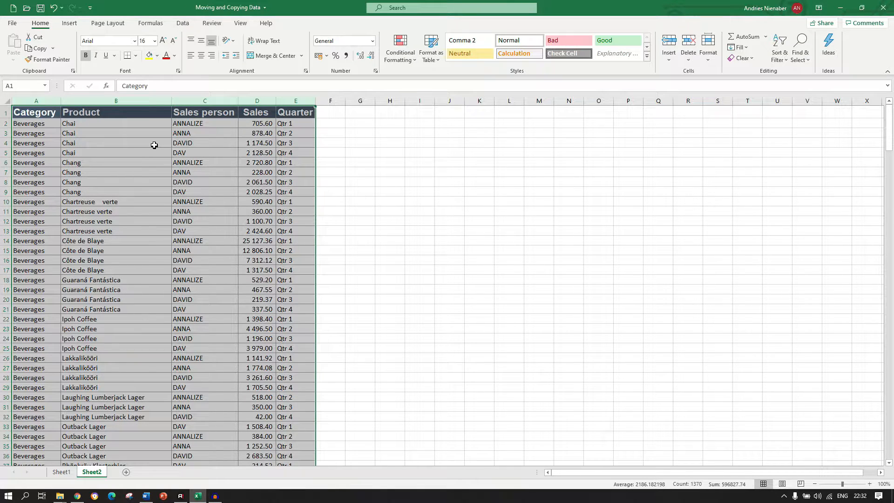
Move the contents of cell C4 on Sheet2 to cell M5 and undo the move
left_click(192, 144)
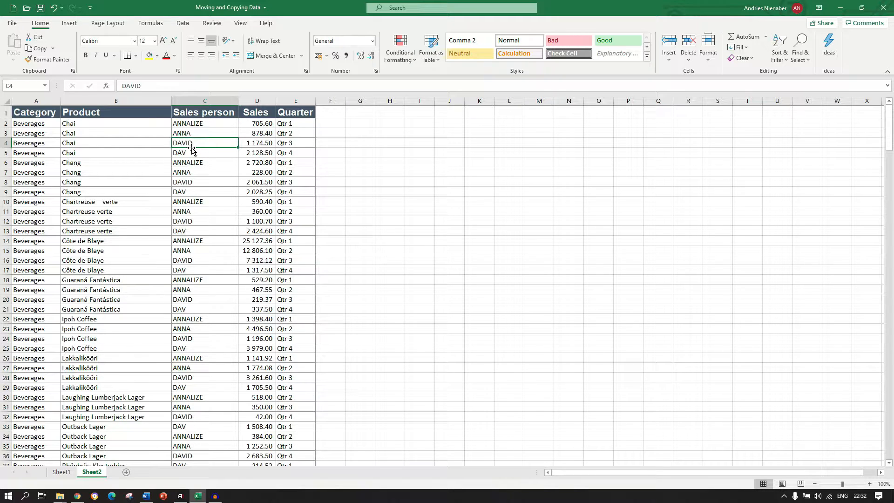
left_click_drag(194, 151, 538, 159)
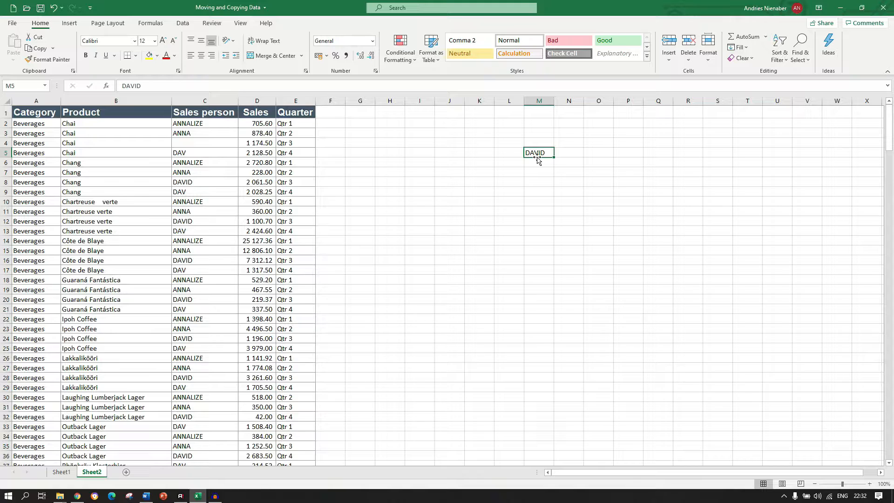
key("ctrl+z")
Move the range B11:D19 on Sheet2 so that it starts at cell N11, and undo the move
left_click(113, 209)
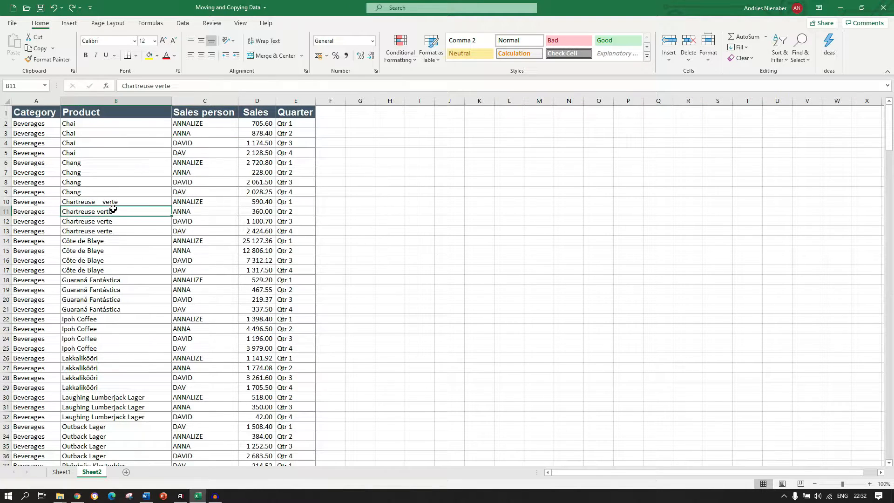
left_click_drag(113, 209, 260, 285)
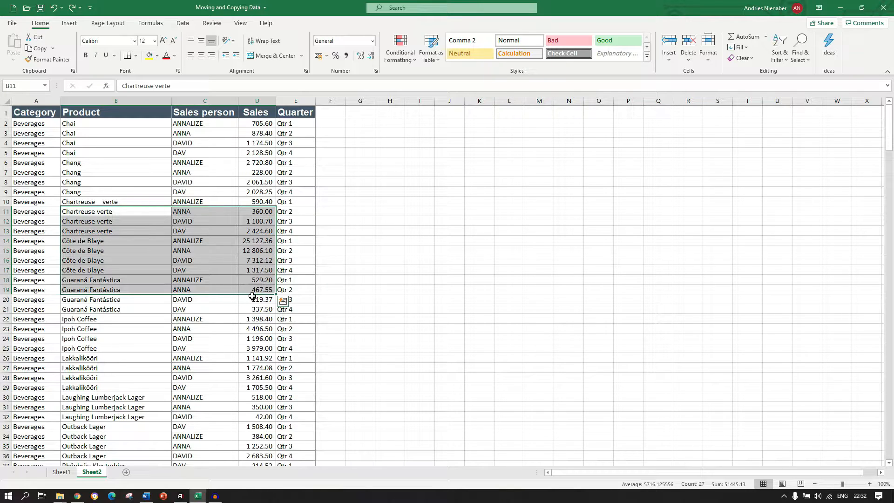
left_click_drag(253, 296, 620, 290)
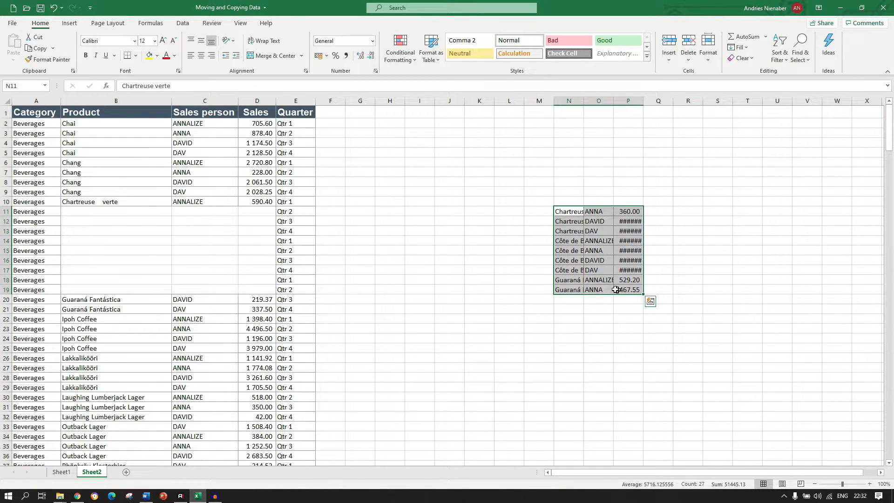
key("ctrl+z")
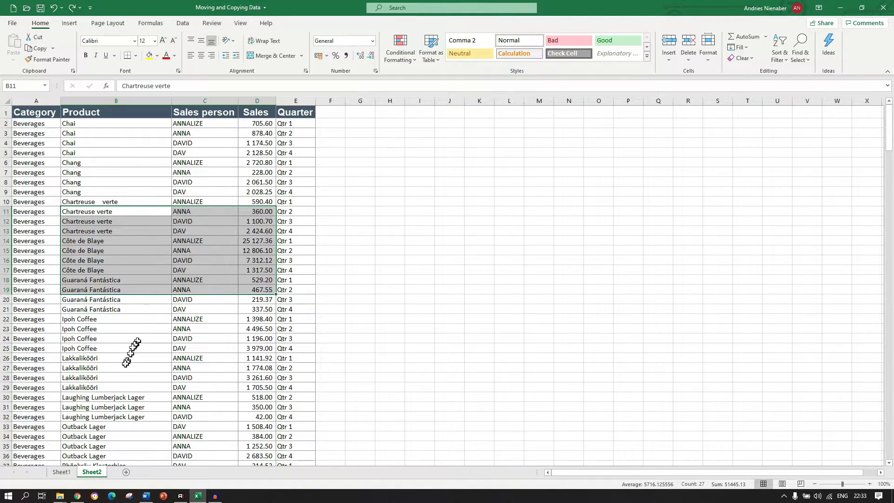
Move the Sheet2 worksheet before Sheet1 within the same workbook, without creating a copy
right_click(89, 475)
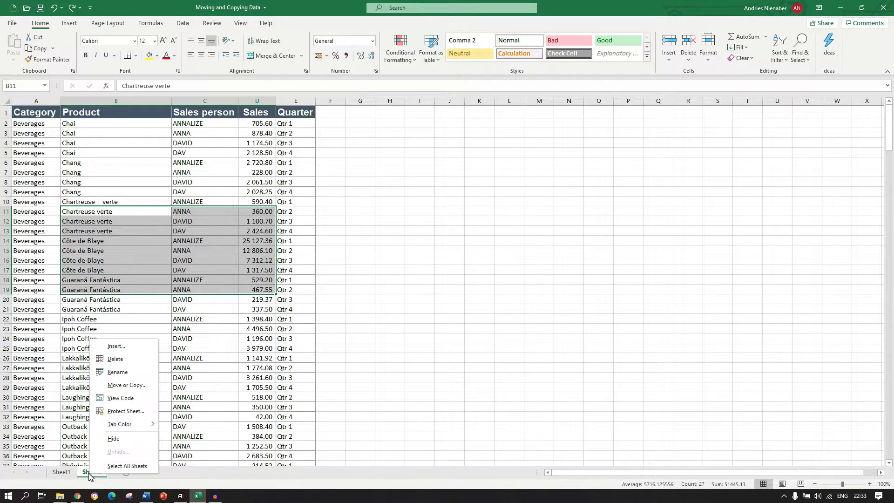
left_click(132, 387)
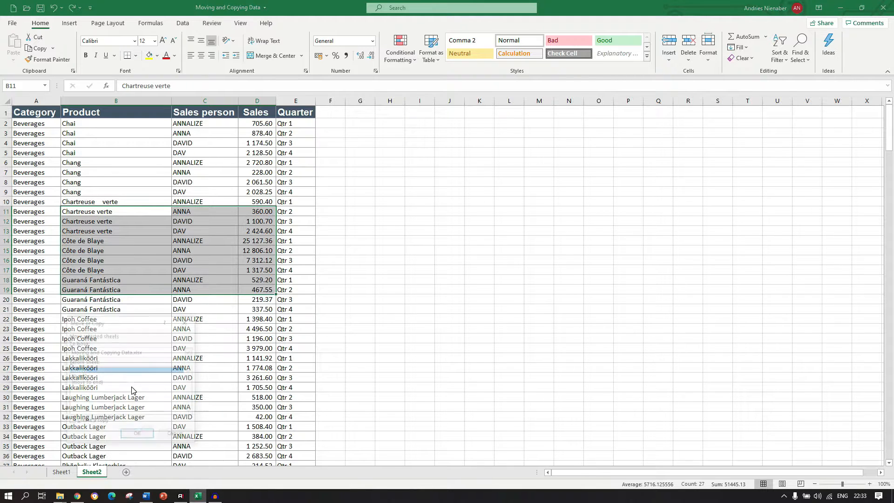
left_click_drag(129, 328, 421, 178)
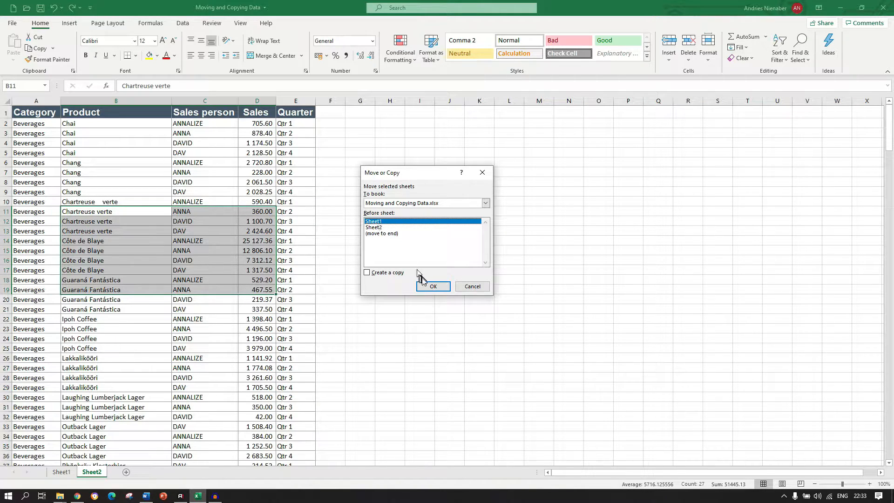
left_click(432, 287)
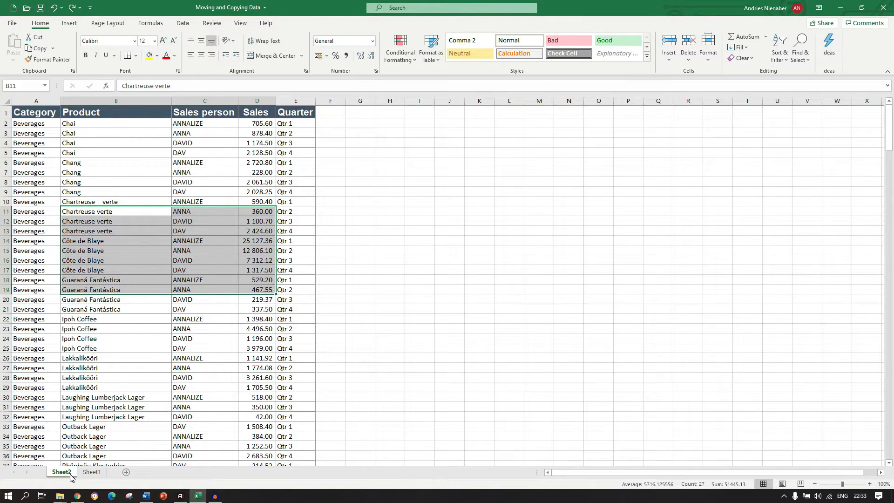
AutoFit the widths of columns A to E on Sheet2 to their contents again
left_click(64, 474)
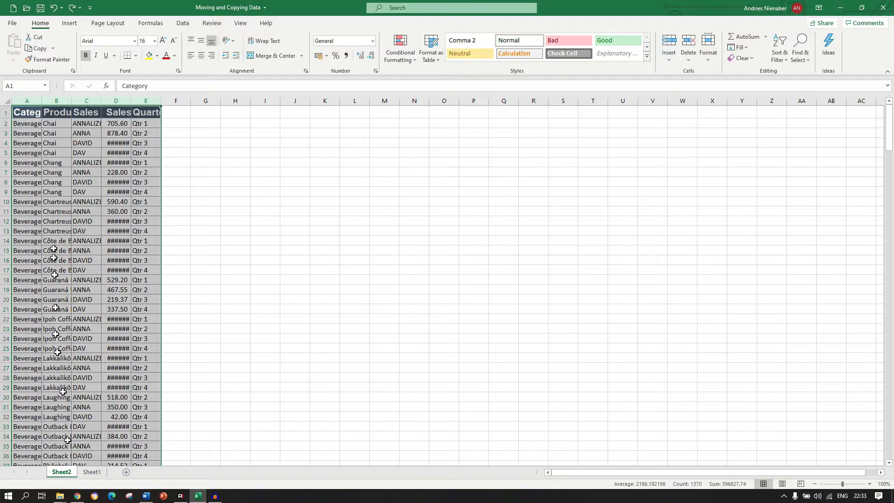
double_click(42, 100)
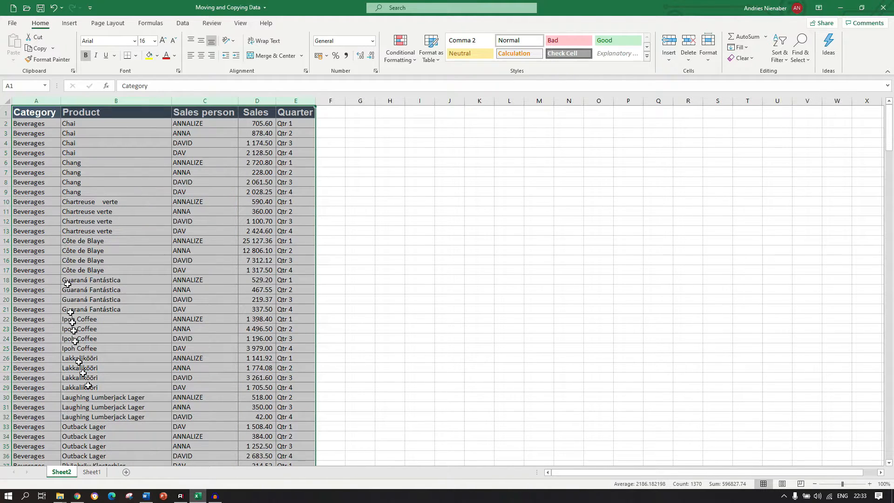
Move the Sheet2 worksheet after Sheet1 by repositioning it directly in the sheet order
right_click(63, 473)
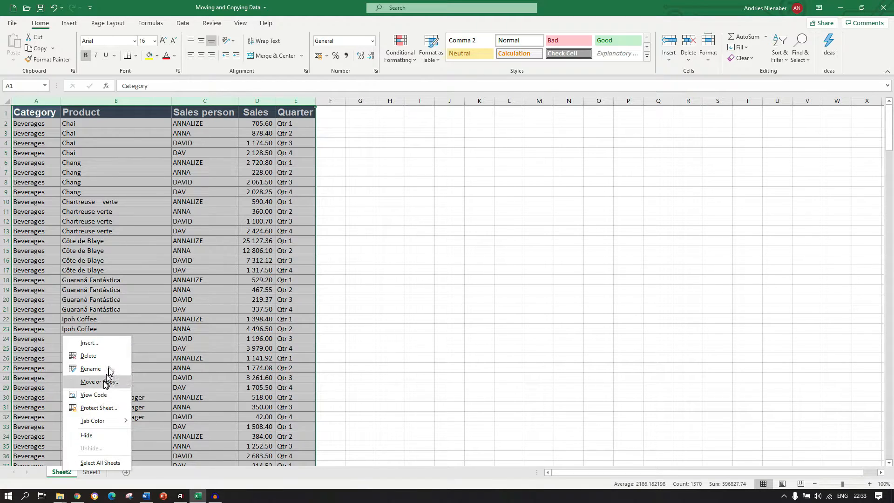
left_click(63, 473)
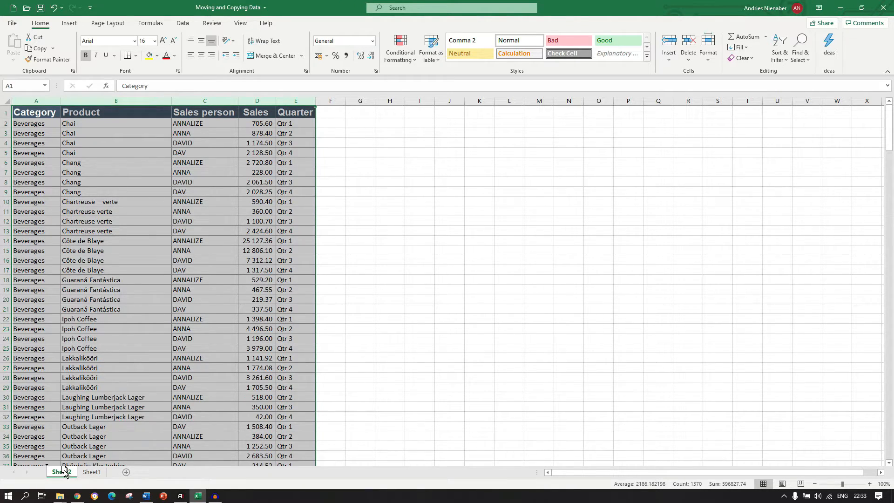
left_click_drag(65, 472, 97, 472)
mouse_move(97, 472)
left_mouse_down()
mouse_move(146, 485)
mouse_move(68, 473)
mouse_move(124, 472)
left_mouse_up()
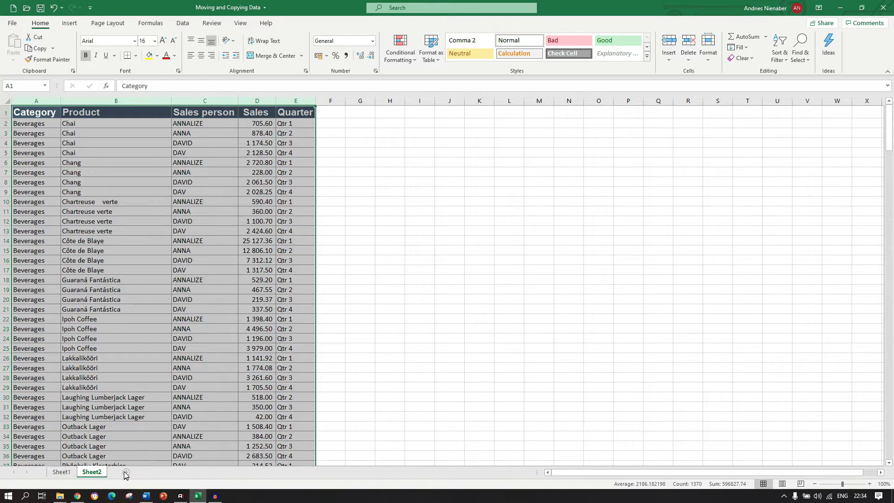
right_click(92, 473)
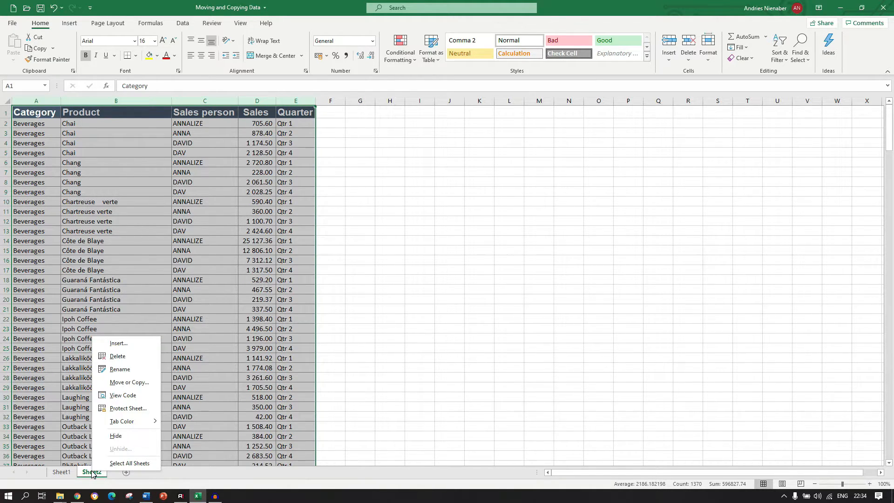
left_click(134, 380)
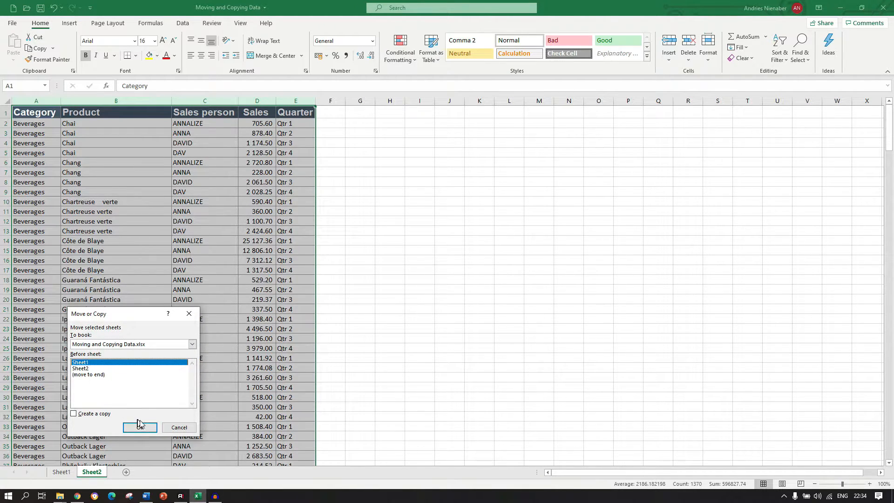
left_click(172, 428)
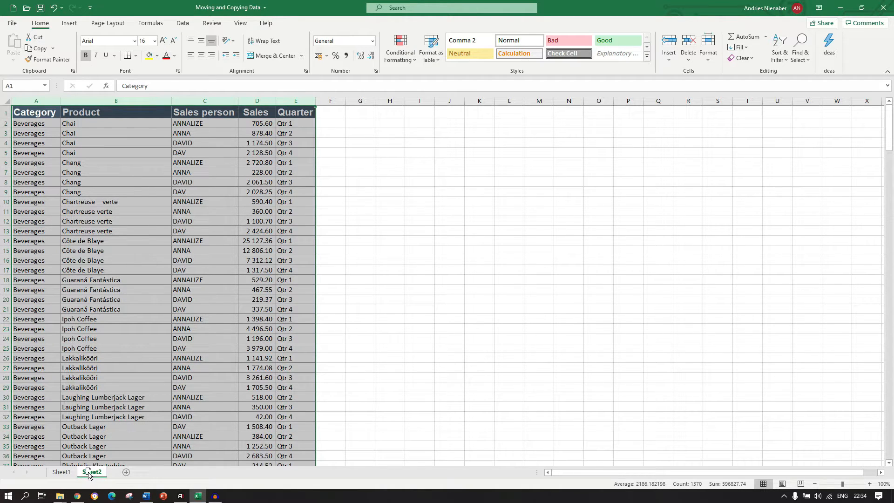
Move the Sheet2 worksheet back before Sheet1, and move it to the end of the workbook without creating a copy
left_click_drag(89, 472, 59, 476)
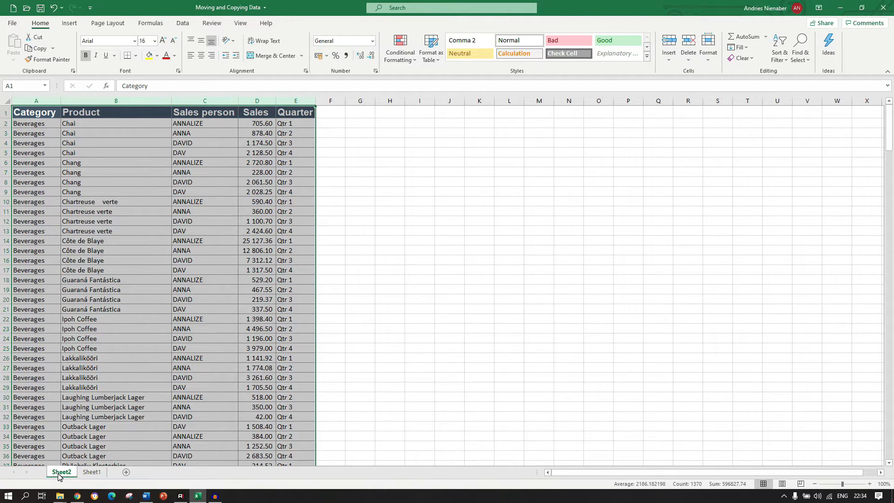
right_click(57, 472)
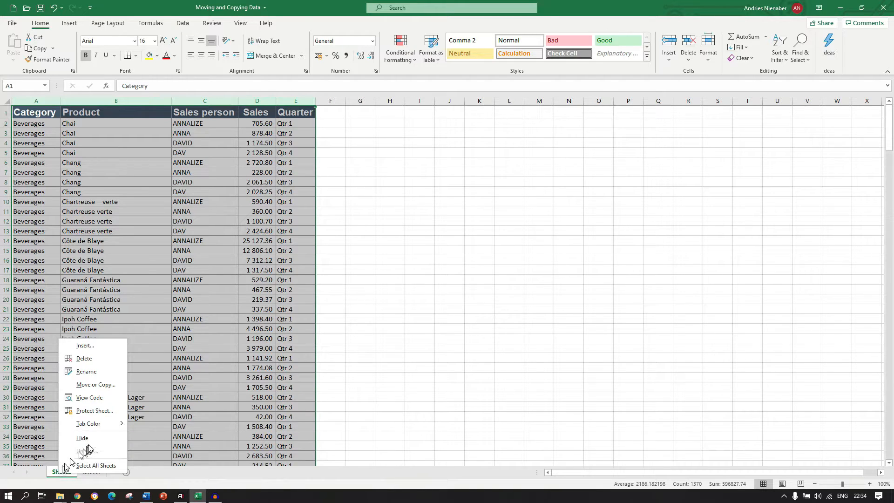
left_click(108, 387)
left_click(75, 384)
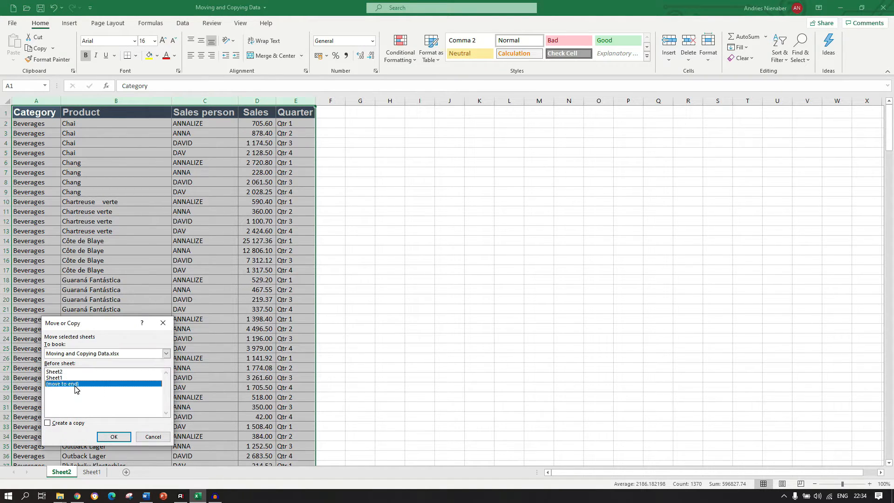
left_click(115, 437)
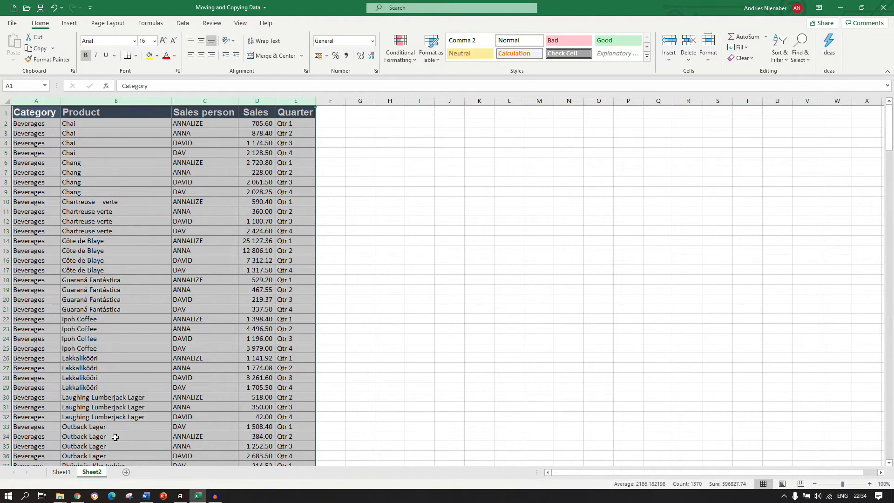
right_click(98, 473)
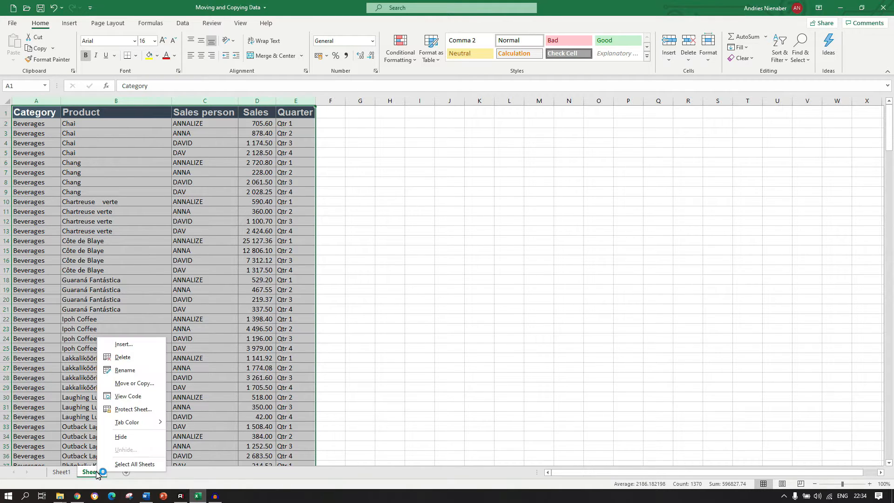
left_click(133, 383)
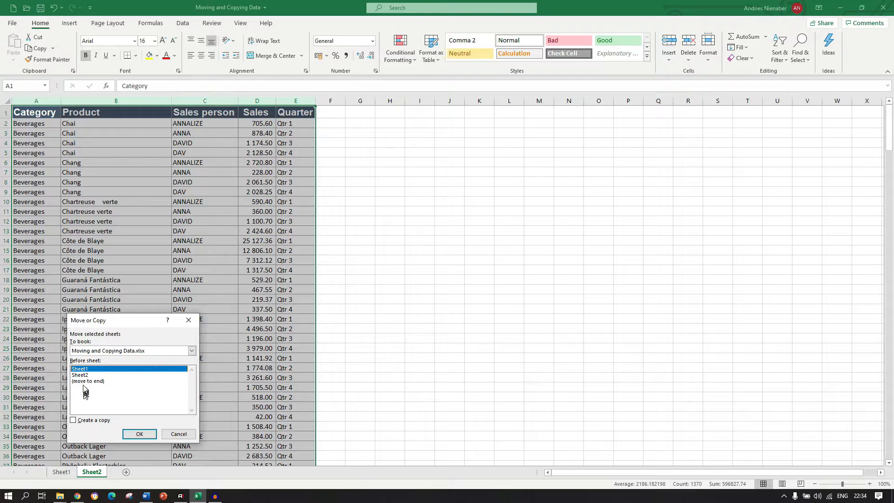
left_click(164, 438)
Create a copy of the Sheet1 worksheet at the end of the same workbook
right_click(70, 471)
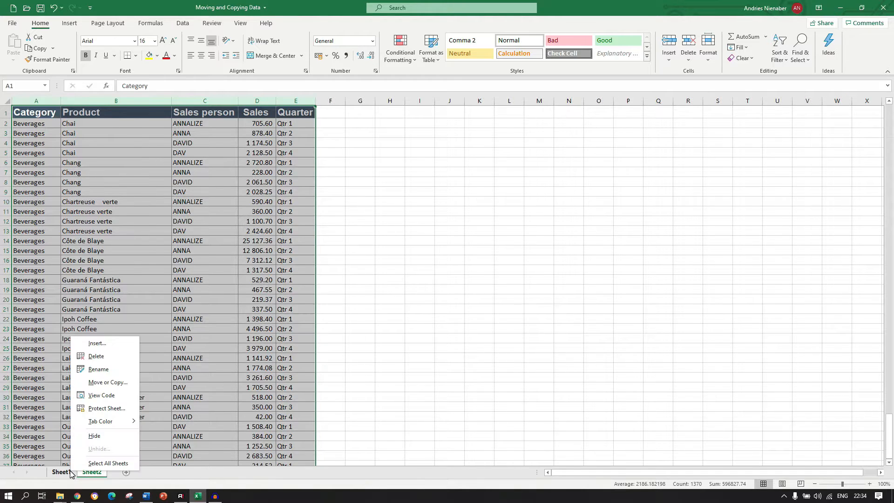
left_click(106, 387)
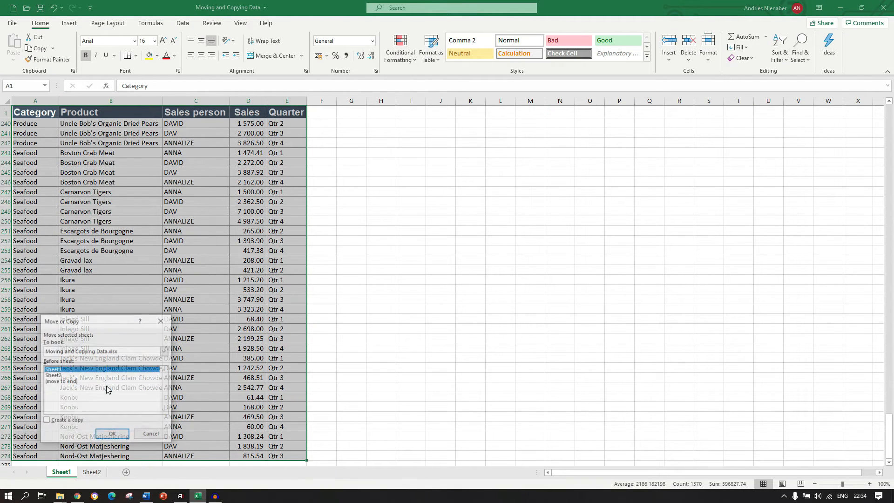
left_click(71, 383)
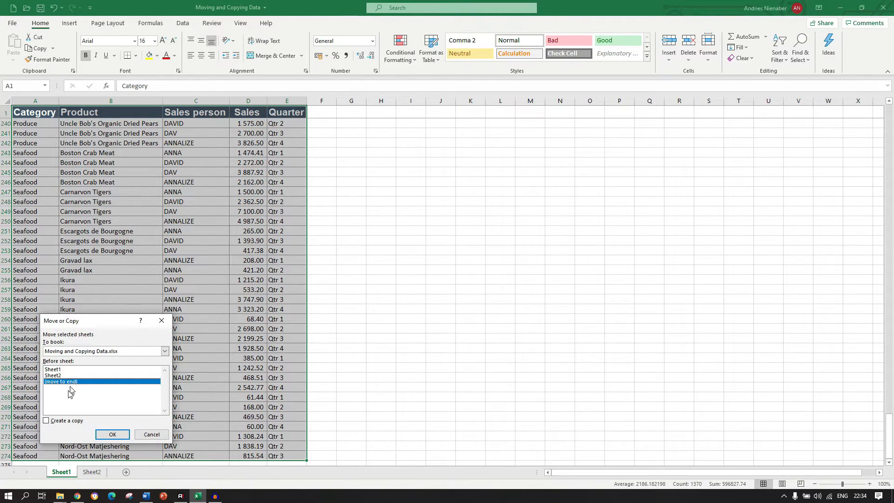
left_click(64, 421)
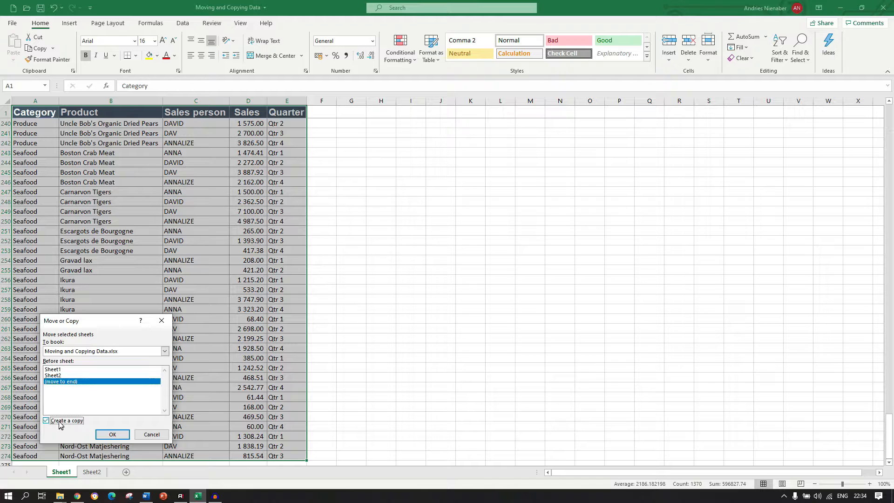
left_click(114, 435)
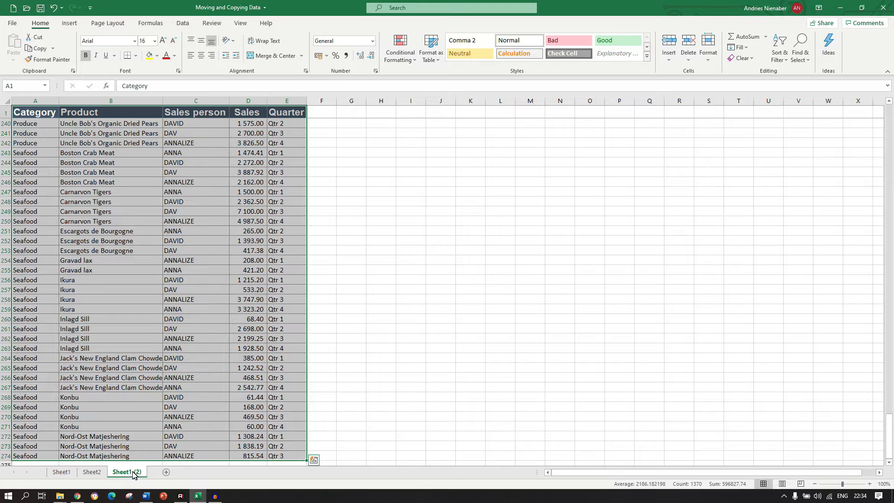
Create another copy of the Sheet1 worksheet, placed before Sheet1 in the same workbook, and show that copy
right_click(64, 473)
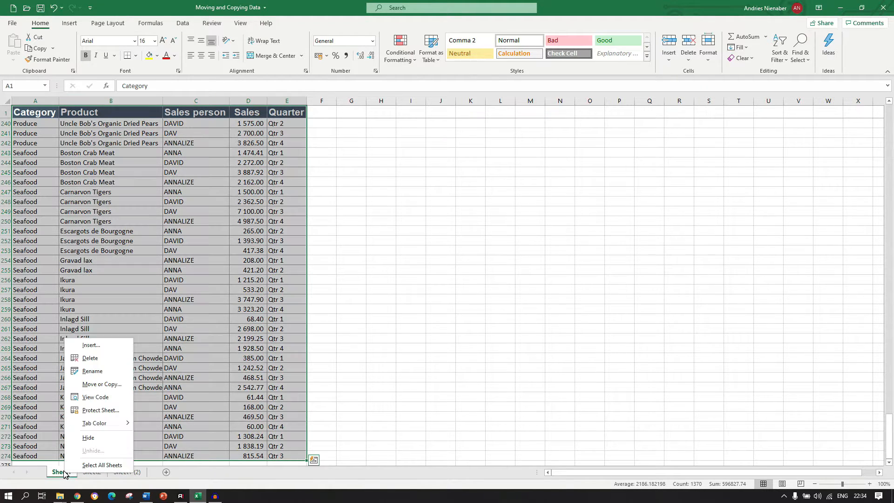
left_click(102, 390)
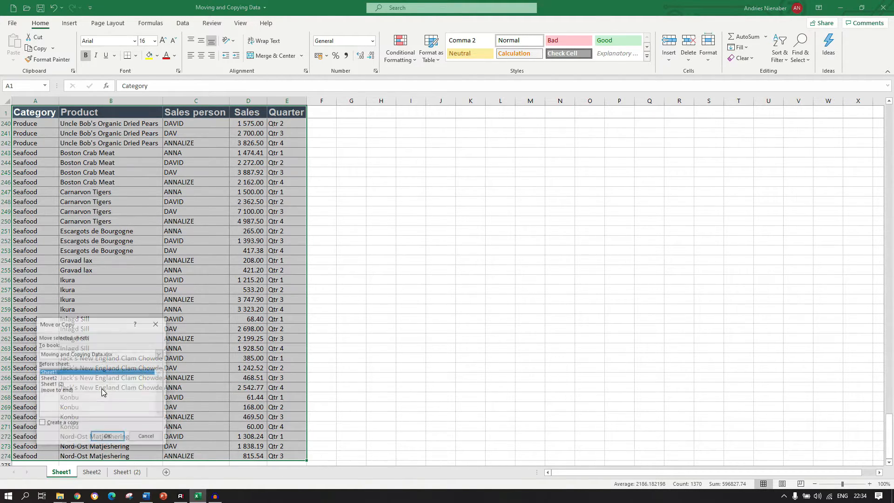
left_click(55, 422)
left_click(108, 437)
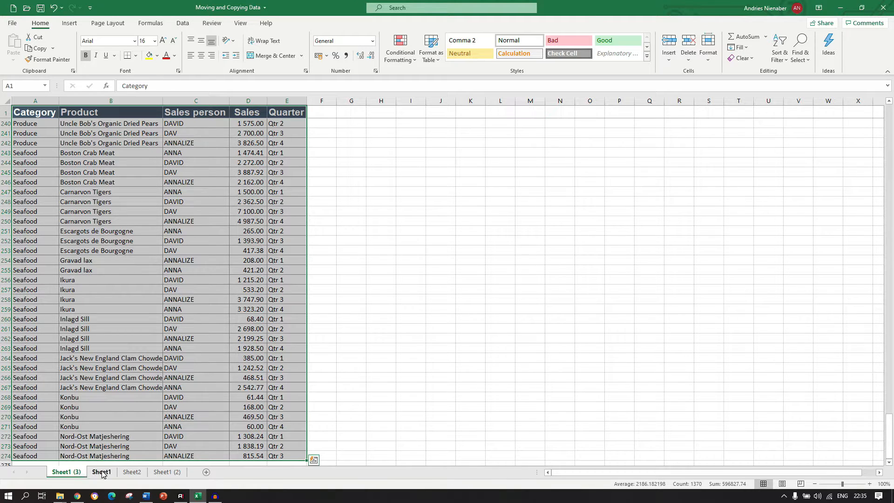
left_click(71, 474)
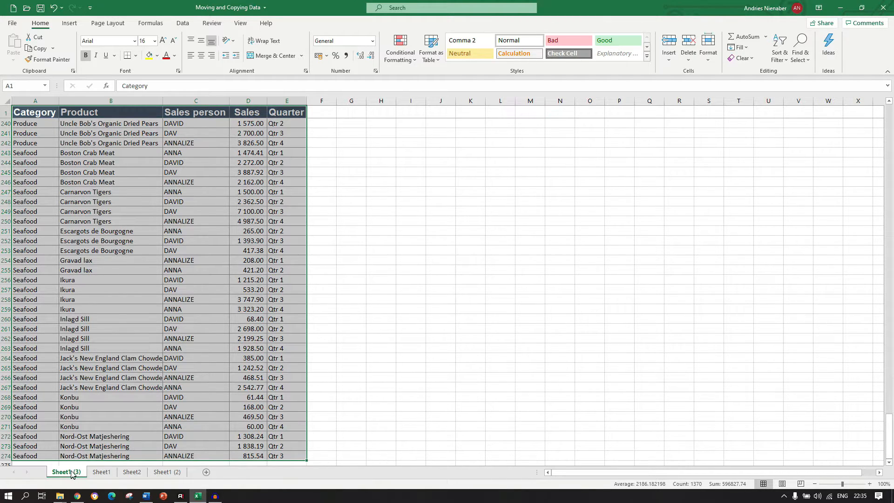
Copy the Sheet1 worksheet into a new workbook, keeping the original in place
right_click(101, 476)
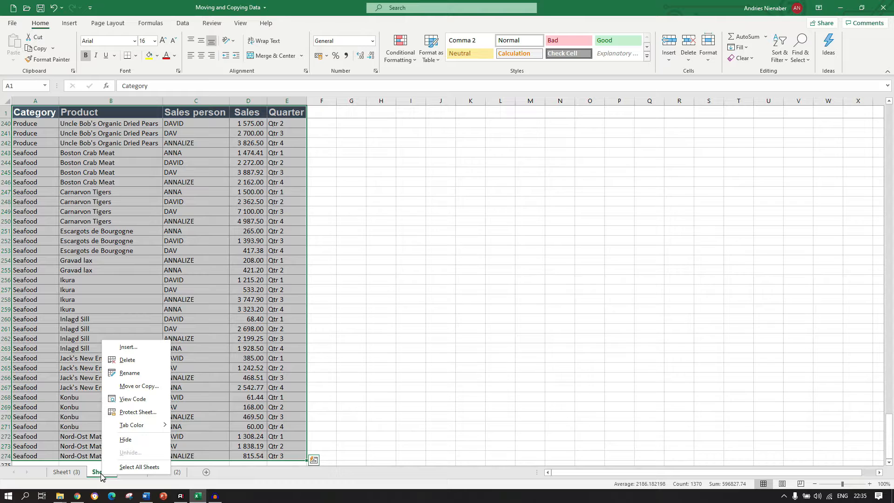
left_click(138, 387)
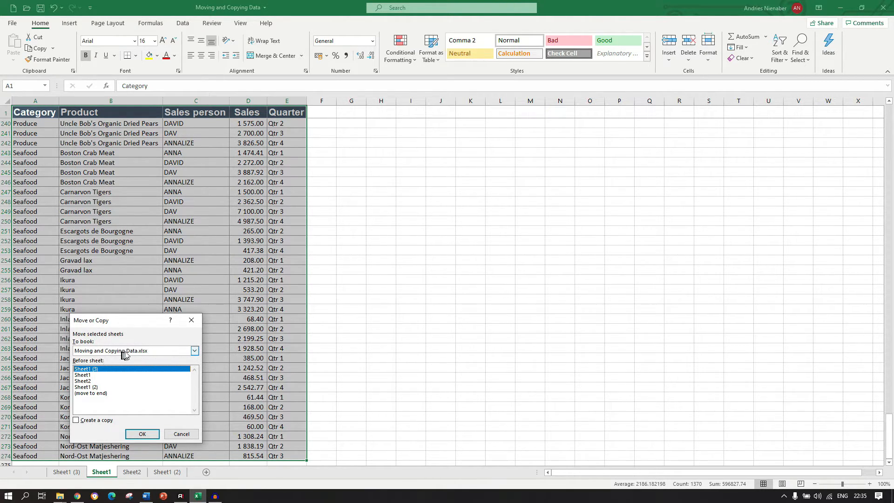
left_click(195, 351)
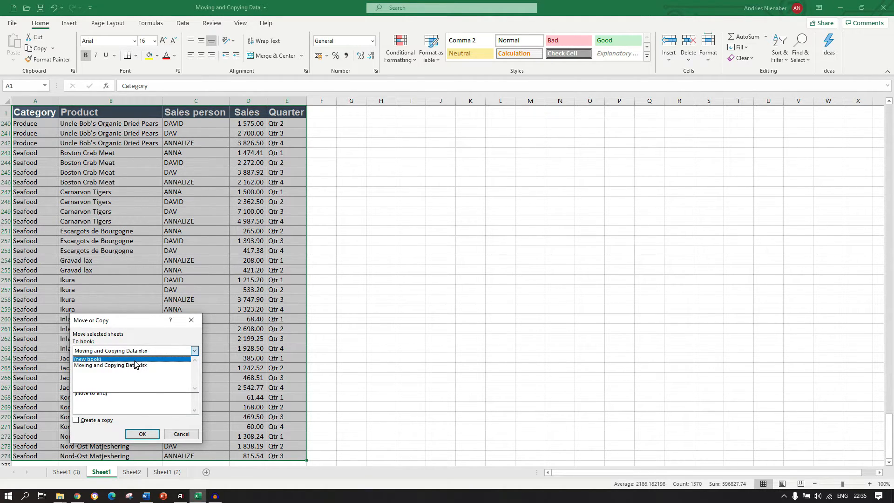
left_click(110, 359)
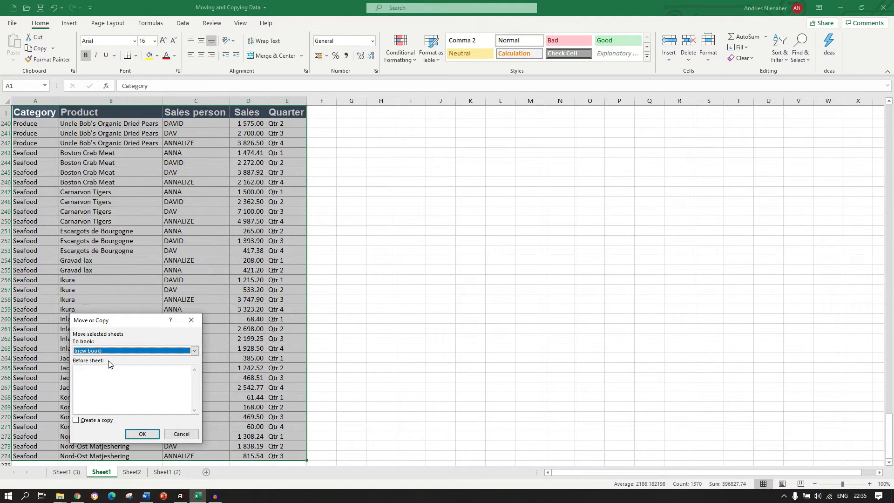
left_click(86, 422)
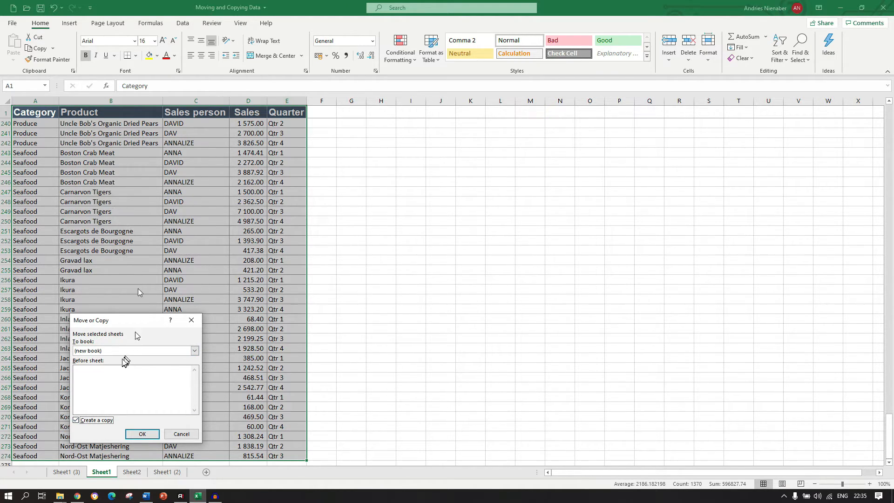
left_click(141, 432)
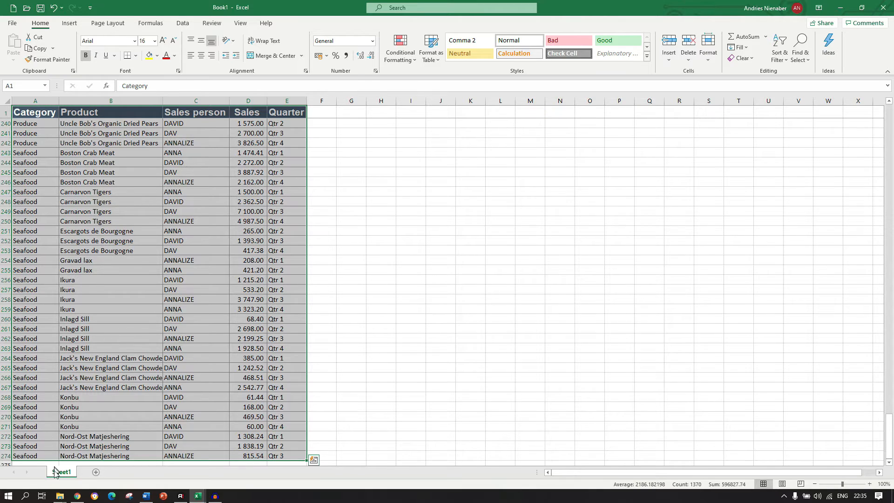
Create a new blank workbook and return to the Moving and Copying Data workbook
left_click(13, 9)
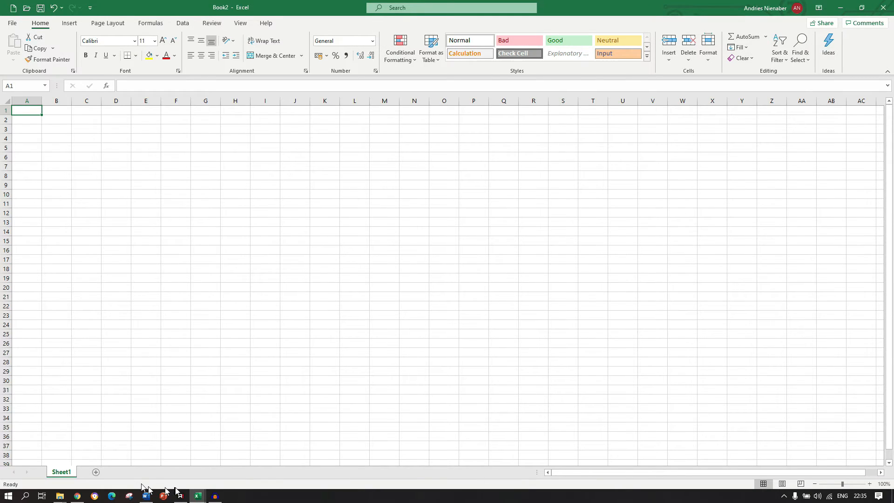
mouse_move(198, 496)
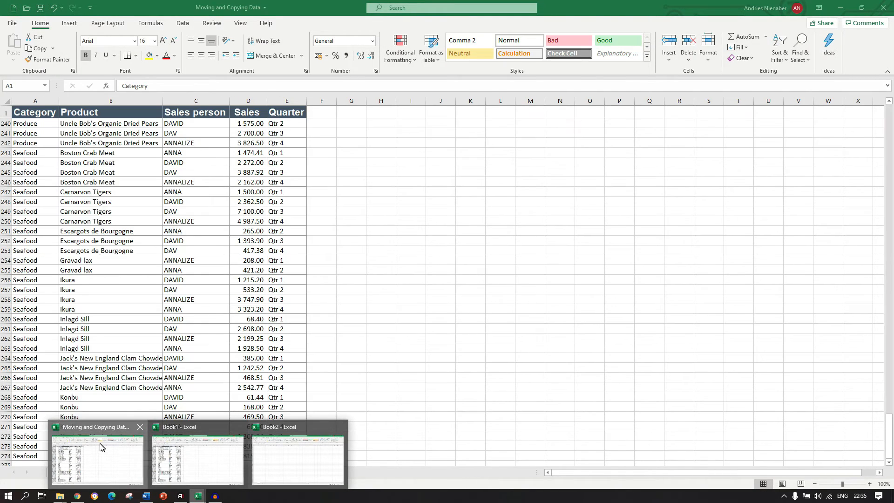
left_click(102, 447)
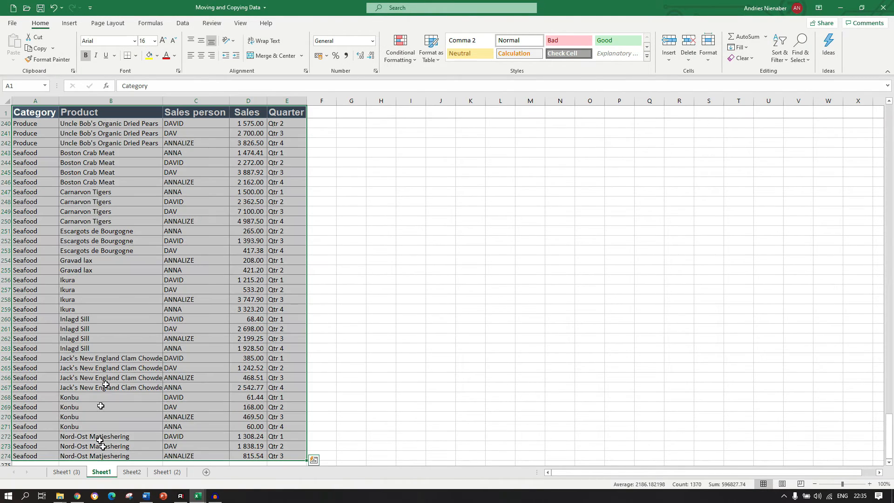
Copy the Sheet1 worksheet into the open workbook Book2, placing the copy before Book2's Sheet1
right_click(96, 474)
left_click(139, 388)
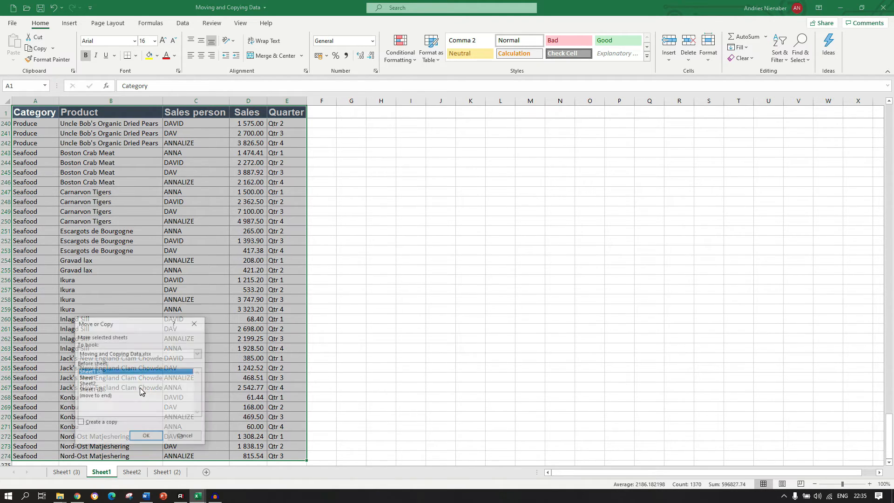
left_click(101, 424)
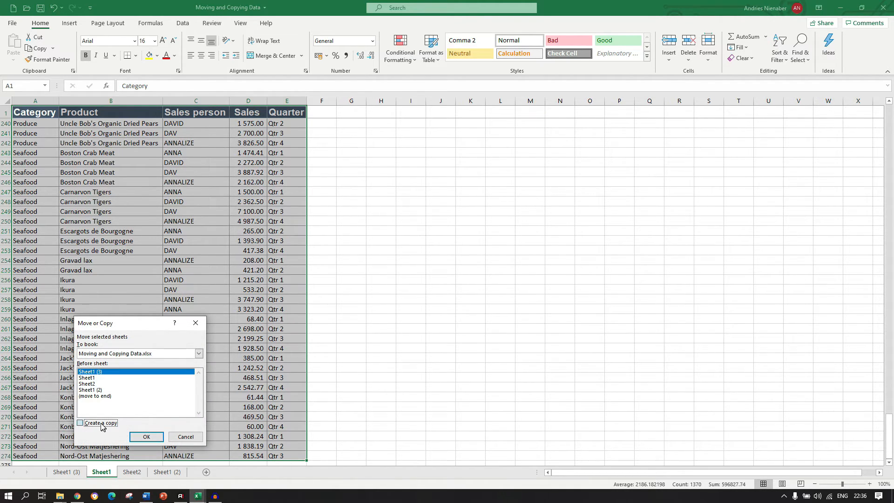
left_click(198, 354)
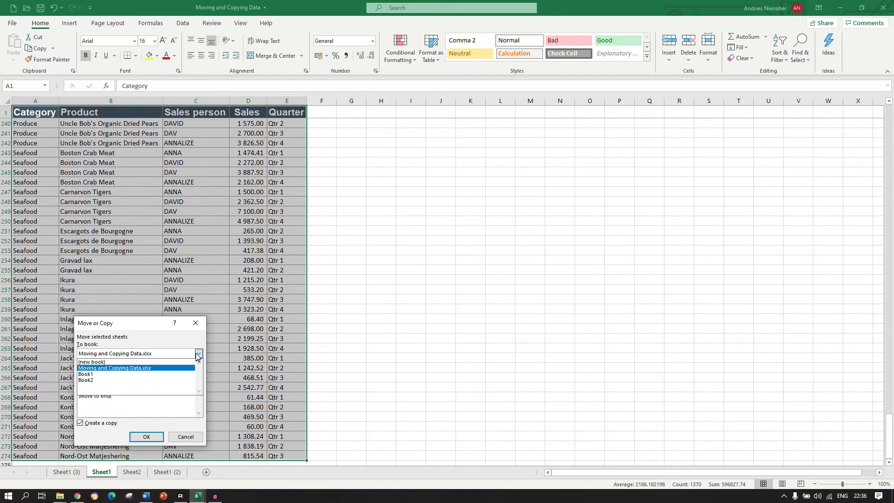
left_click(132, 381)
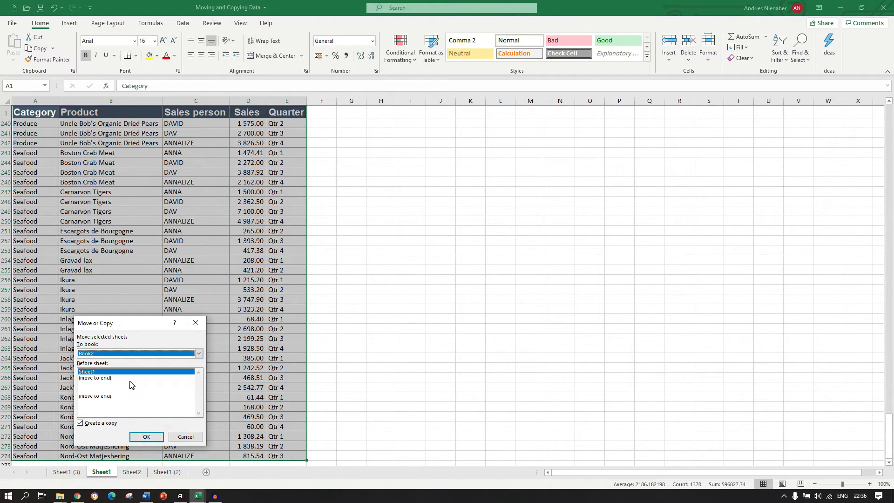
left_click(144, 436)
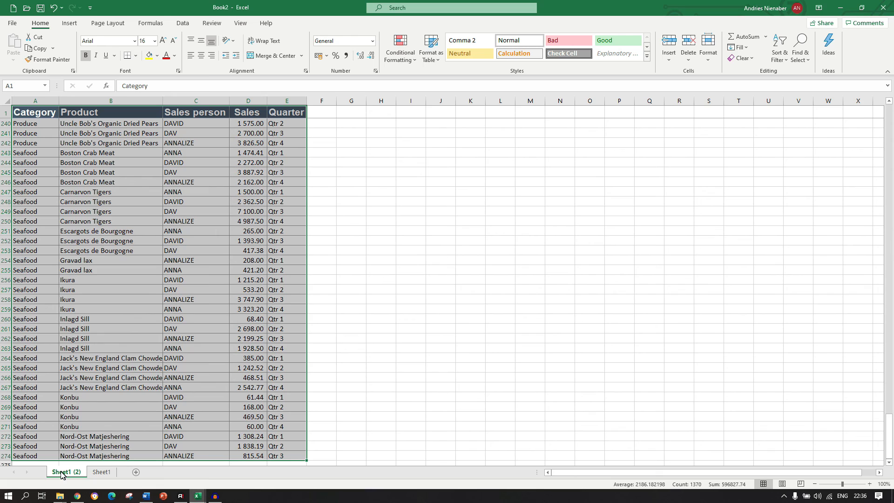
left_click(885, 118)
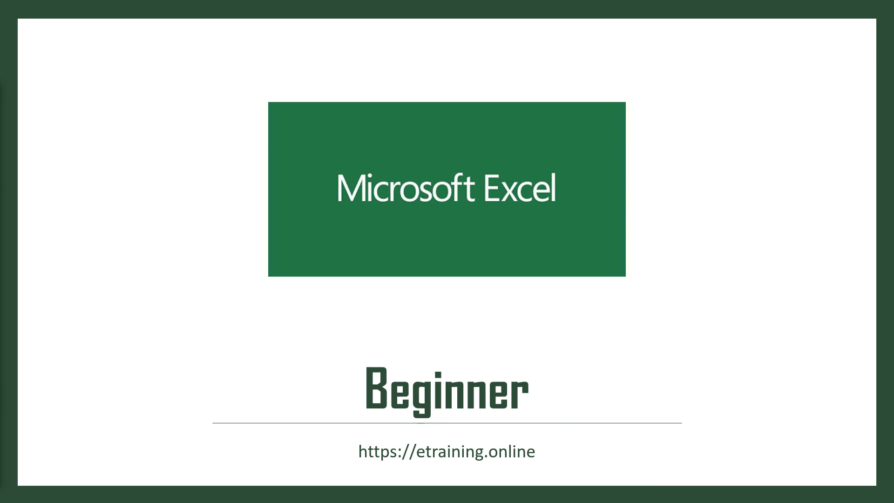